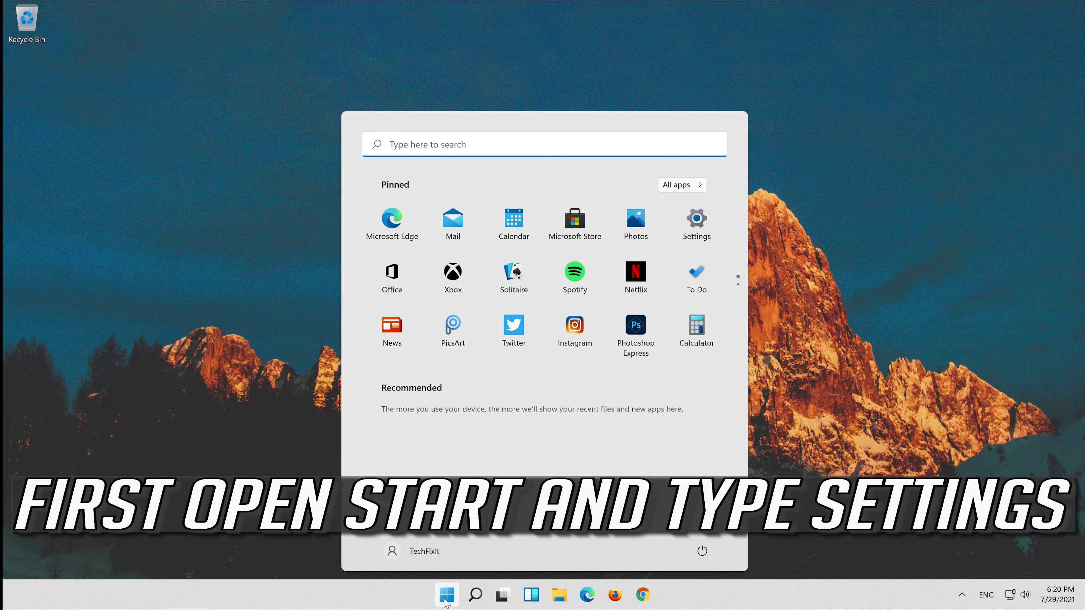
Search the Start menu for 'setting' and launch the Settings app.
text(settings)
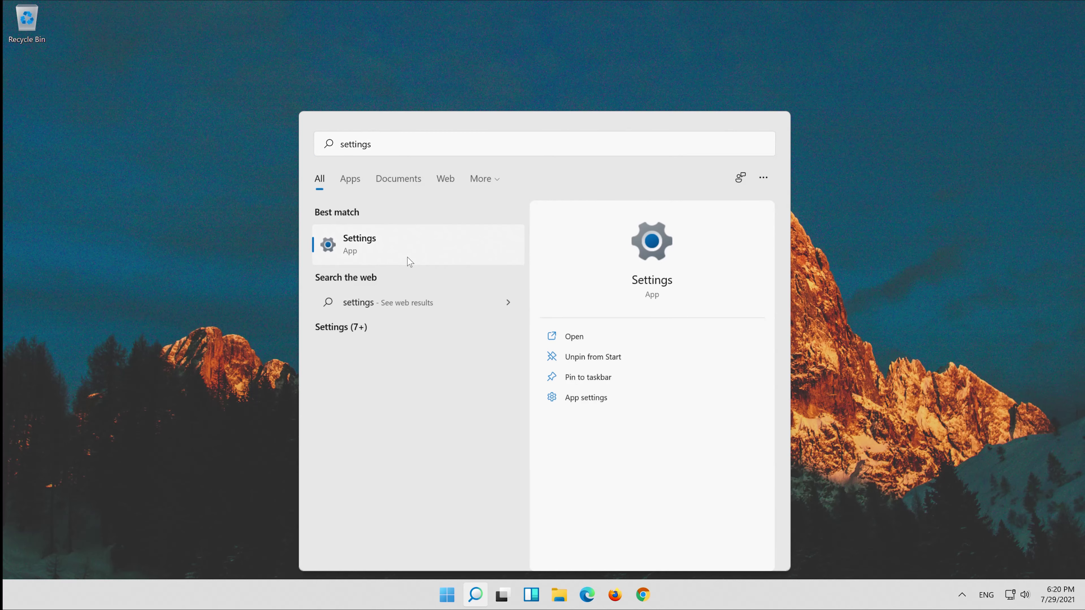
click(408, 261)
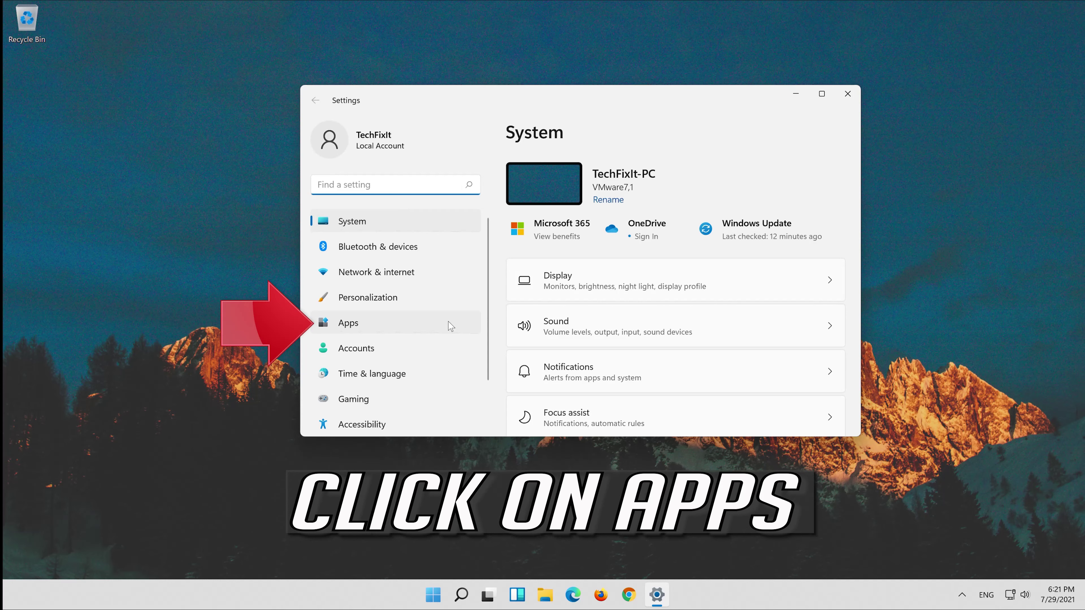
Go to Apps > Apps & features and scroll down to Microsoft Store in the installed list.
click(378, 330)
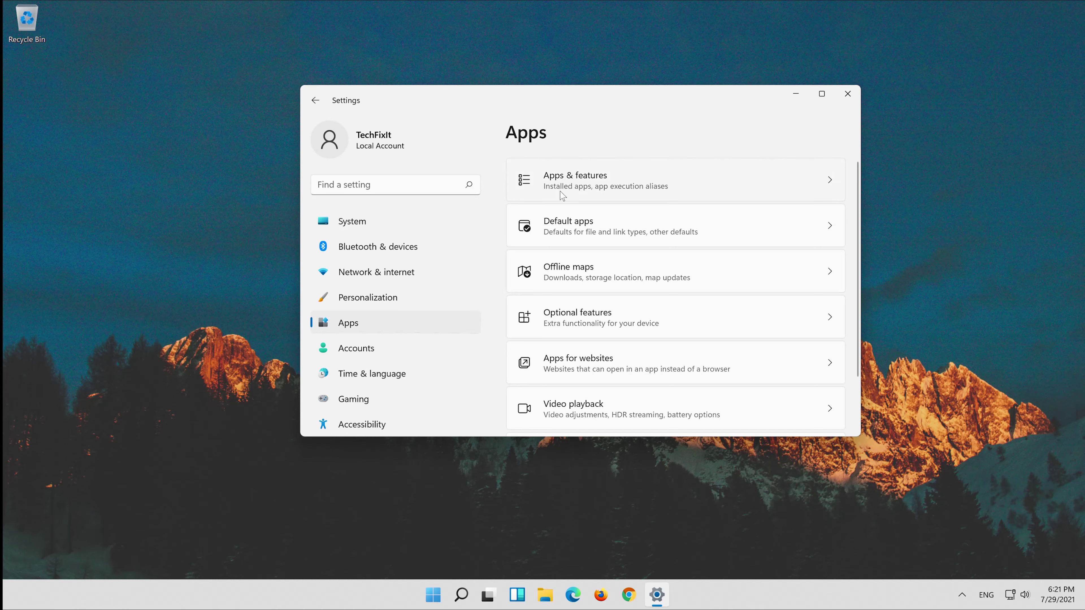
click(563, 196)
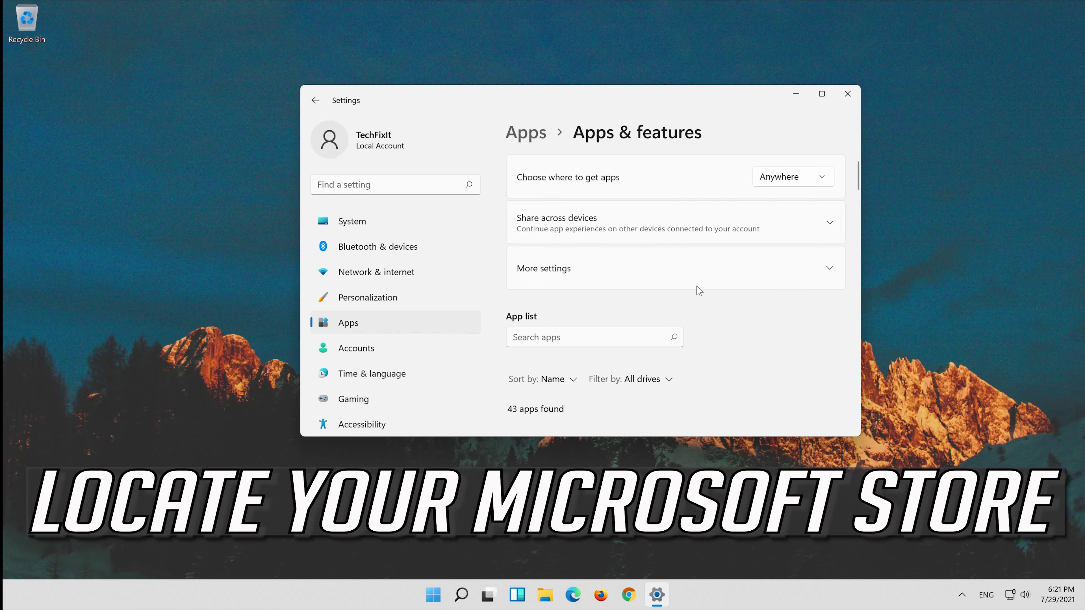
scroll(697, 295, down, 8)
scroll(686, 304, down, 10)
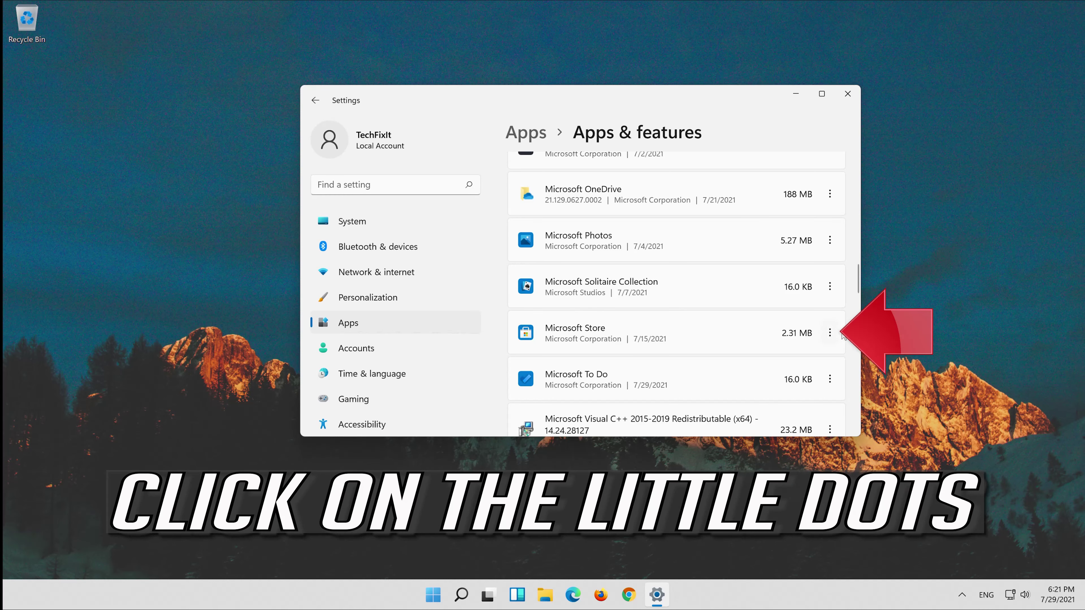
Open Microsoft Store's Advanced options and scroll down to its Reset section.
click(829, 335)
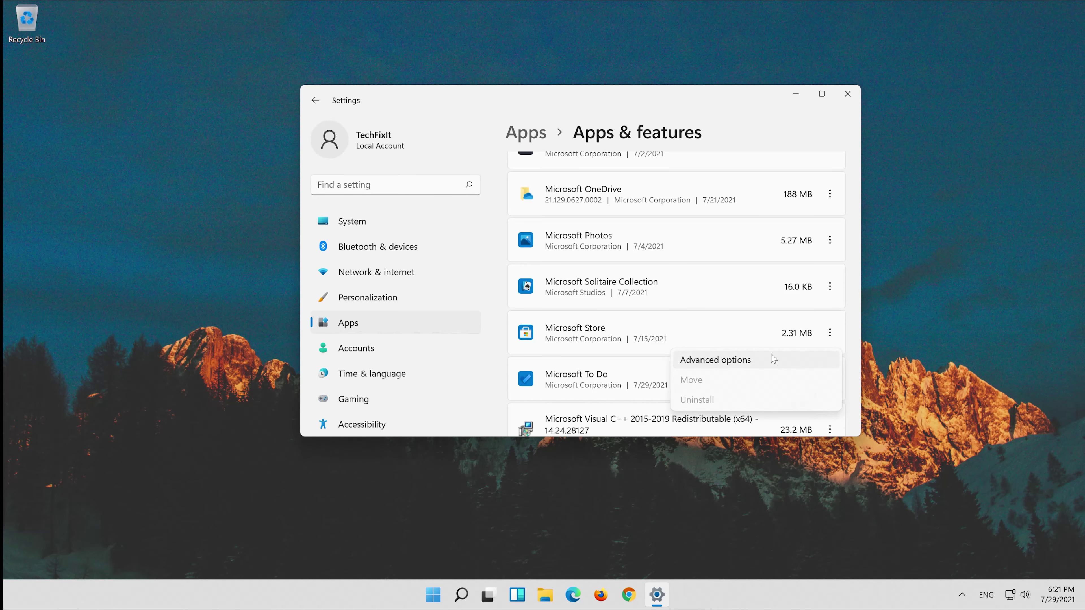
click(774, 359)
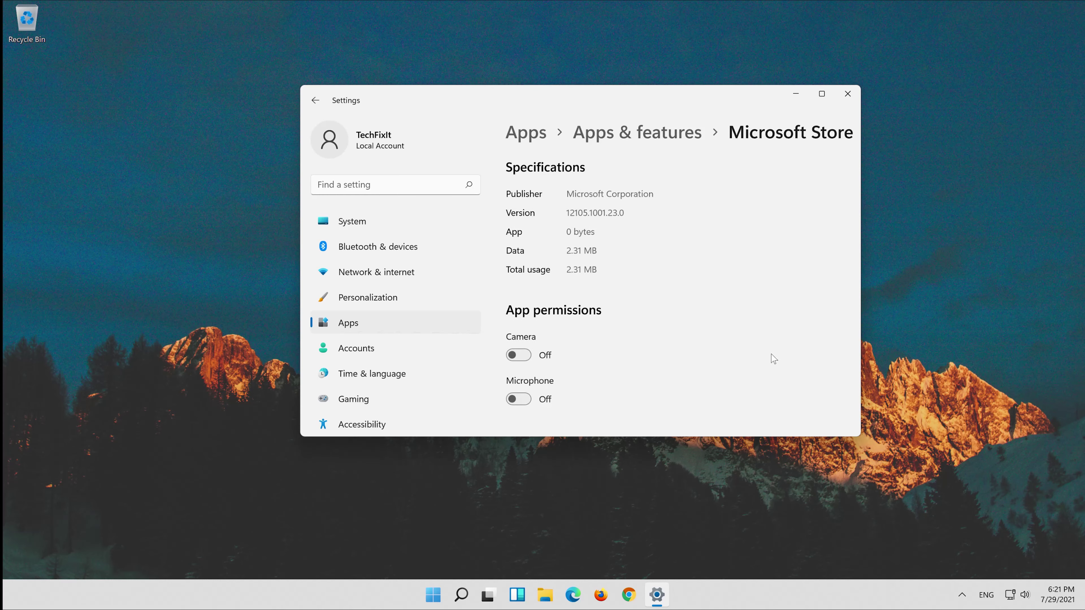
scroll(703, 285, down, 7)
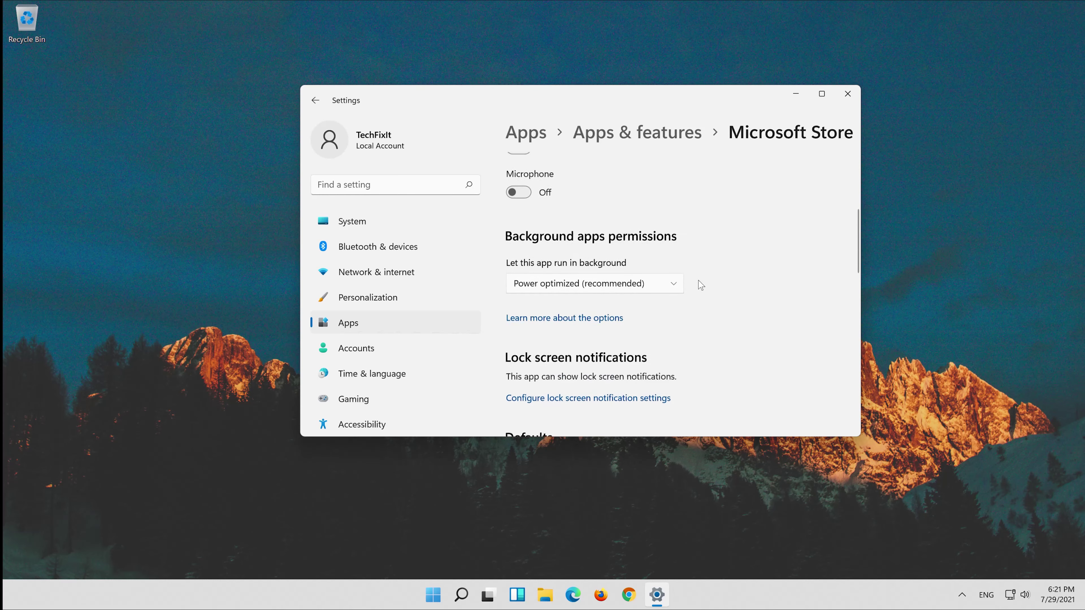
scroll(705, 285, down, 2)
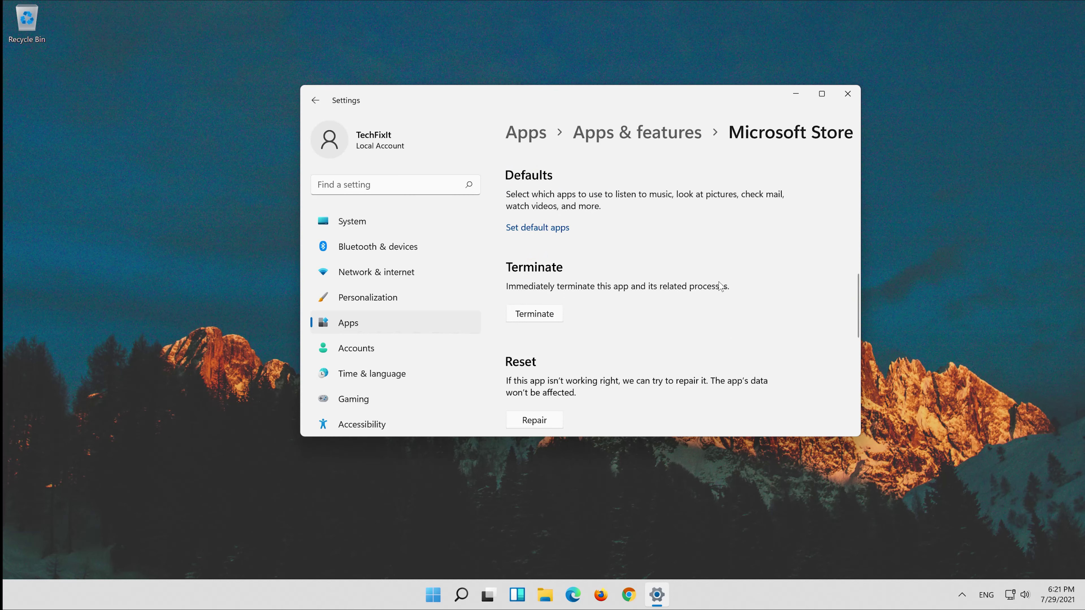
scroll(721, 286, down, 3)
scroll(721, 285, down, 1)
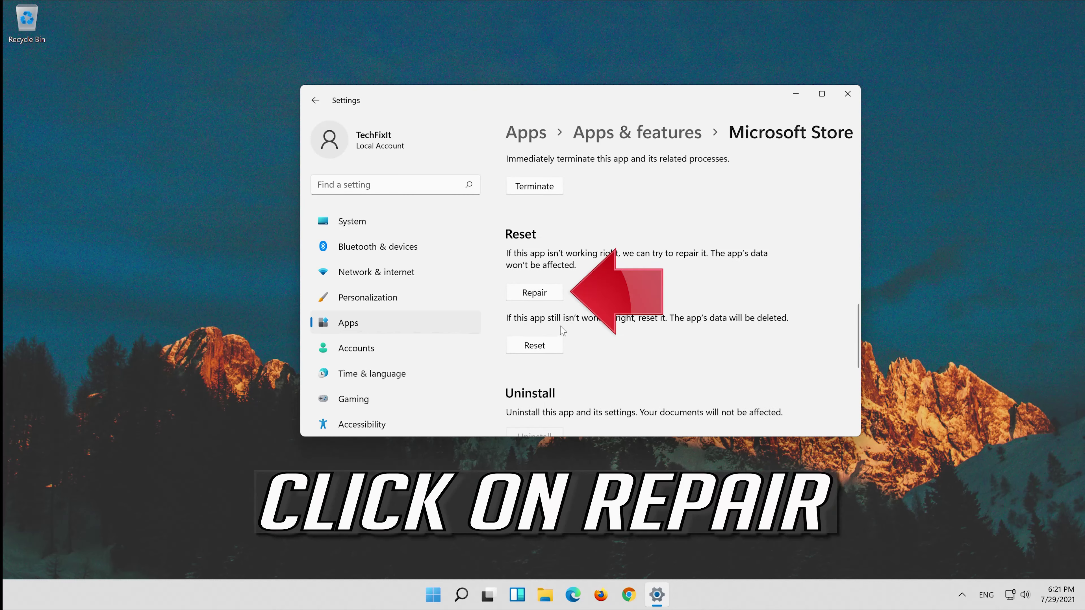
Repair Microsoft Store, then reset it and confirm wiping its data.
click(528, 295)
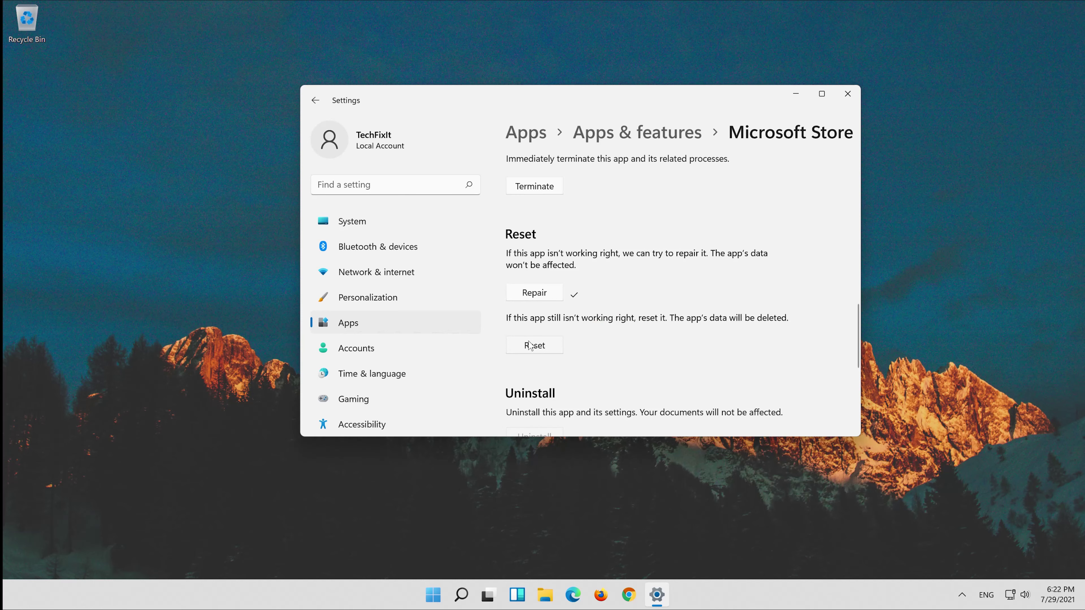
click(530, 345)
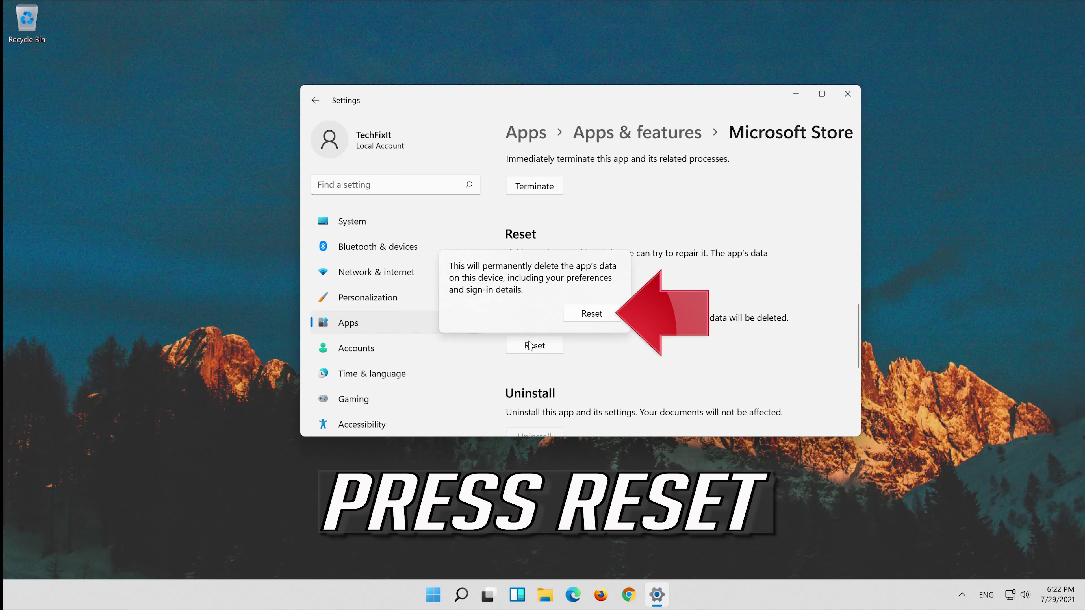
click(591, 316)
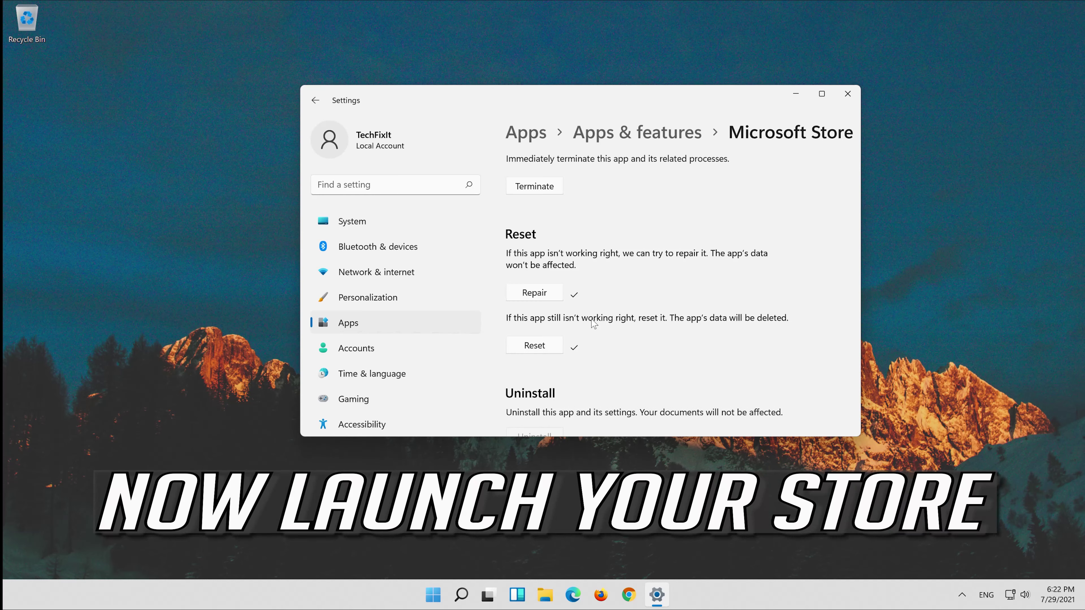
Close the Settings window and launch Microsoft Store from the pinned Start menu apps.
scroll(593, 323, up, 4)
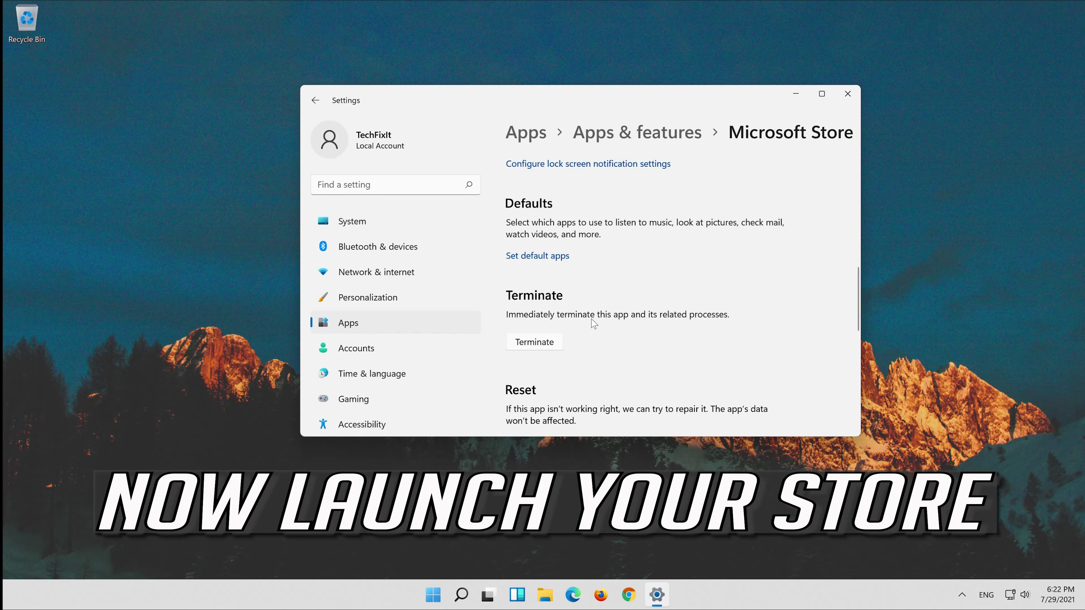
click(848, 96)
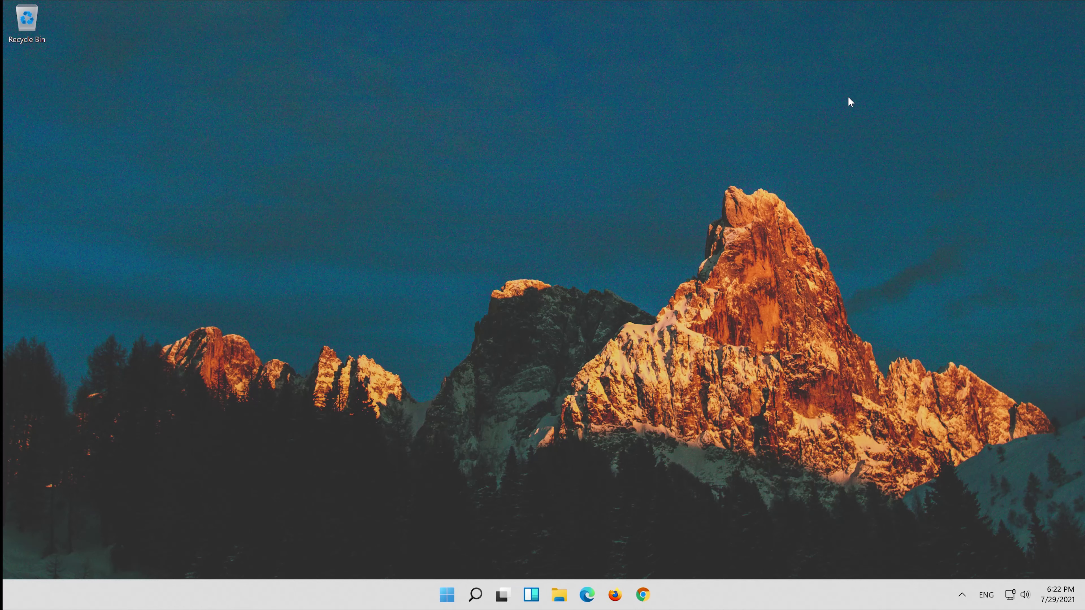
click(447, 595)
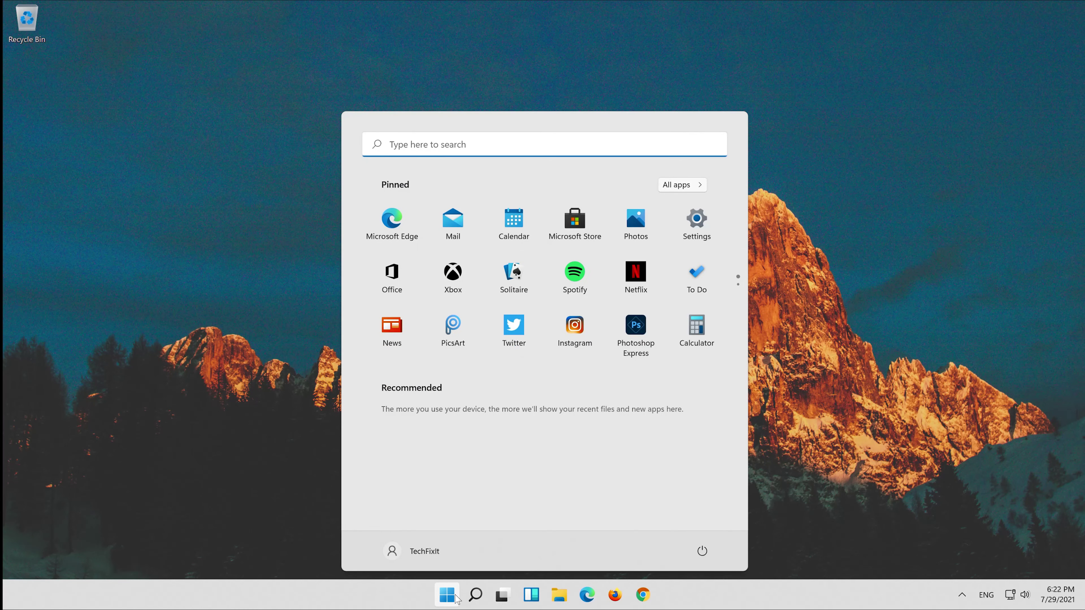
click(574, 220)
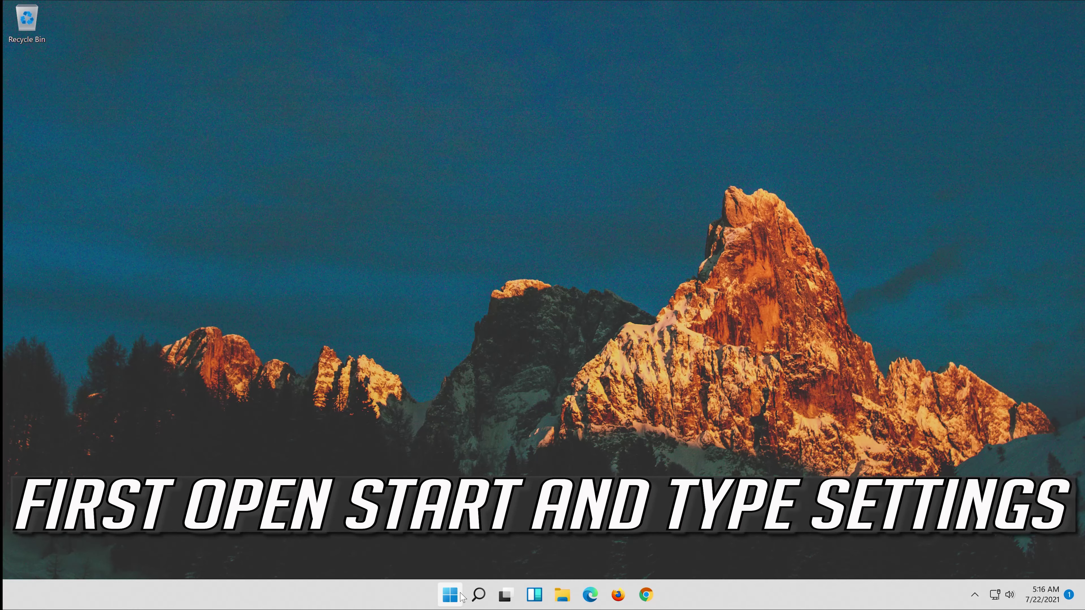
Search the Start menu for 'settings' and reopen the Settings app.
click(459, 594)
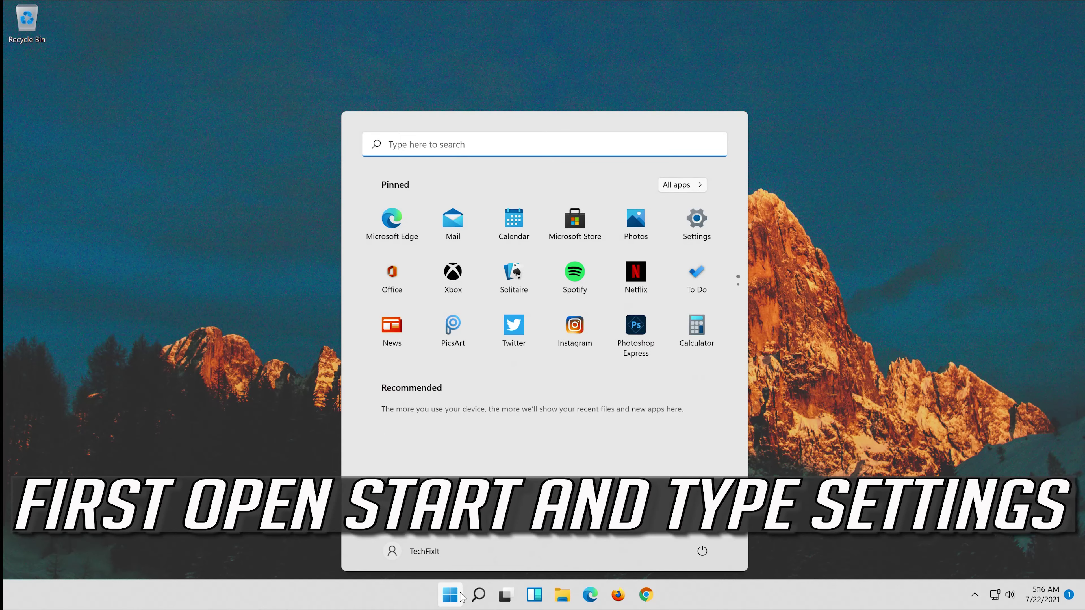
text(settings)
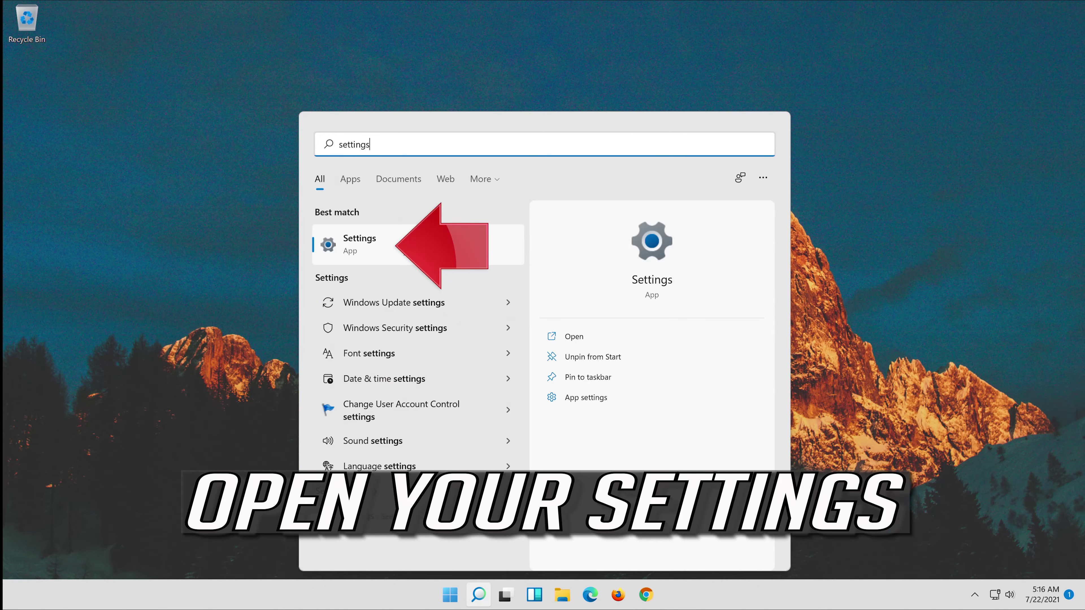
click(405, 249)
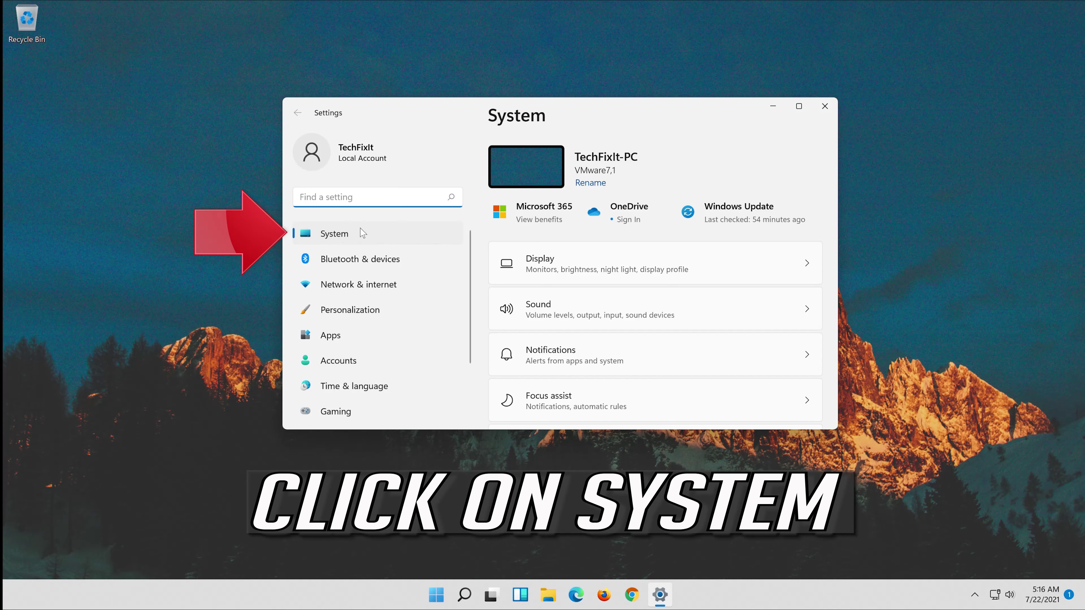
Go to System > Troubleshoot > Other troubleshooters and scroll down to Windows Store Apps.
click(358, 238)
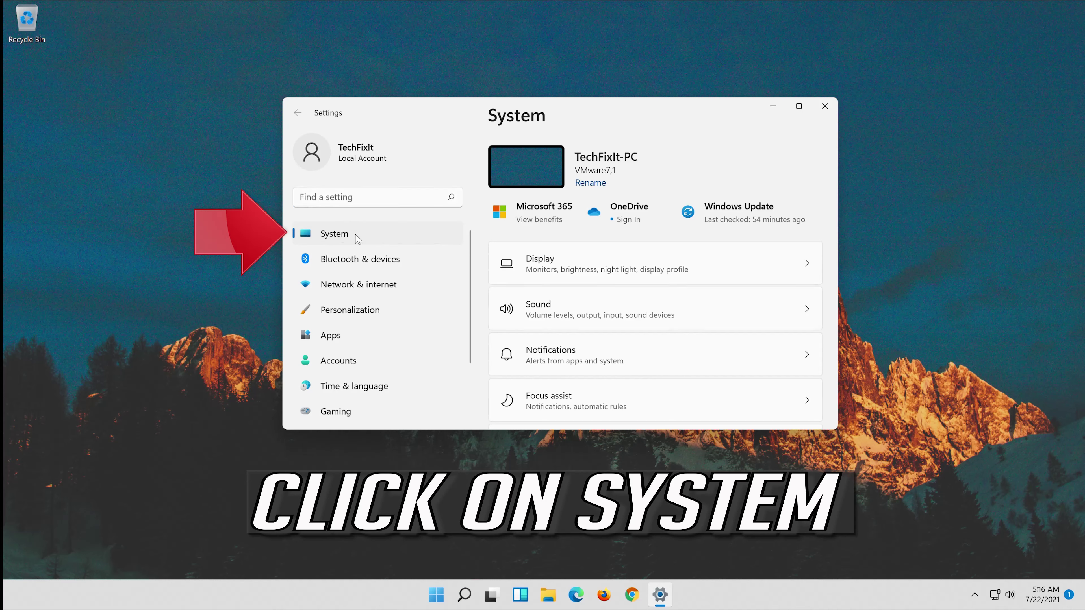
scroll(621, 349, down, 5)
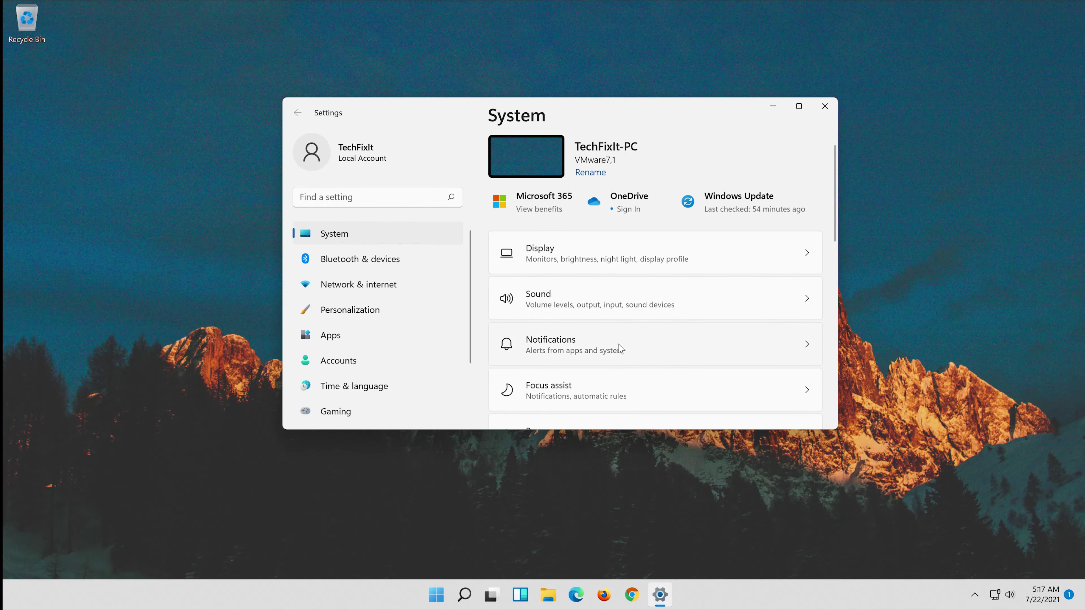
scroll(620, 348, down, 5)
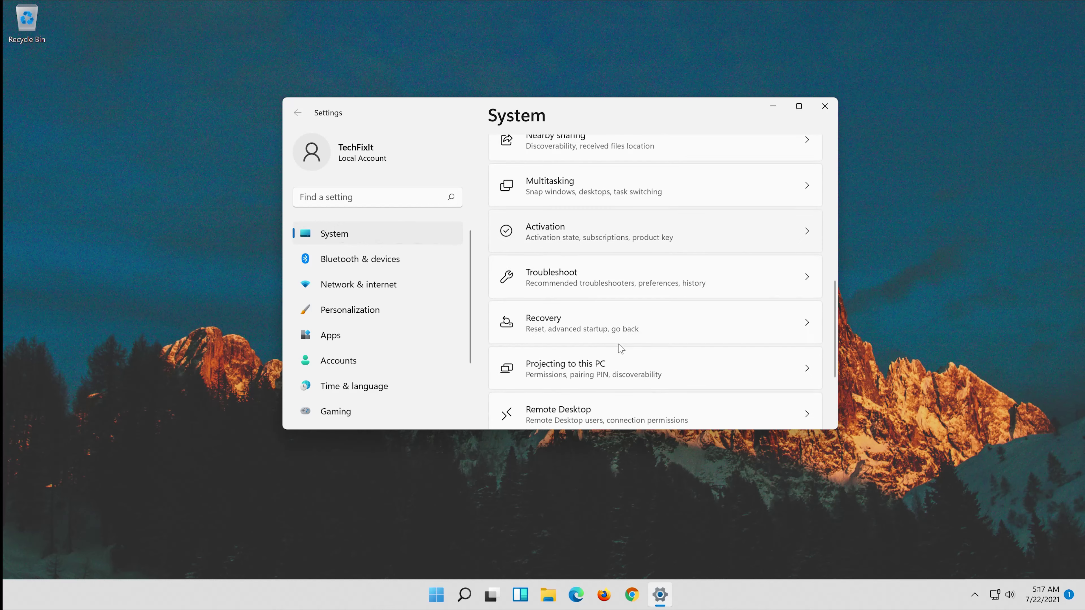
click(588, 280)
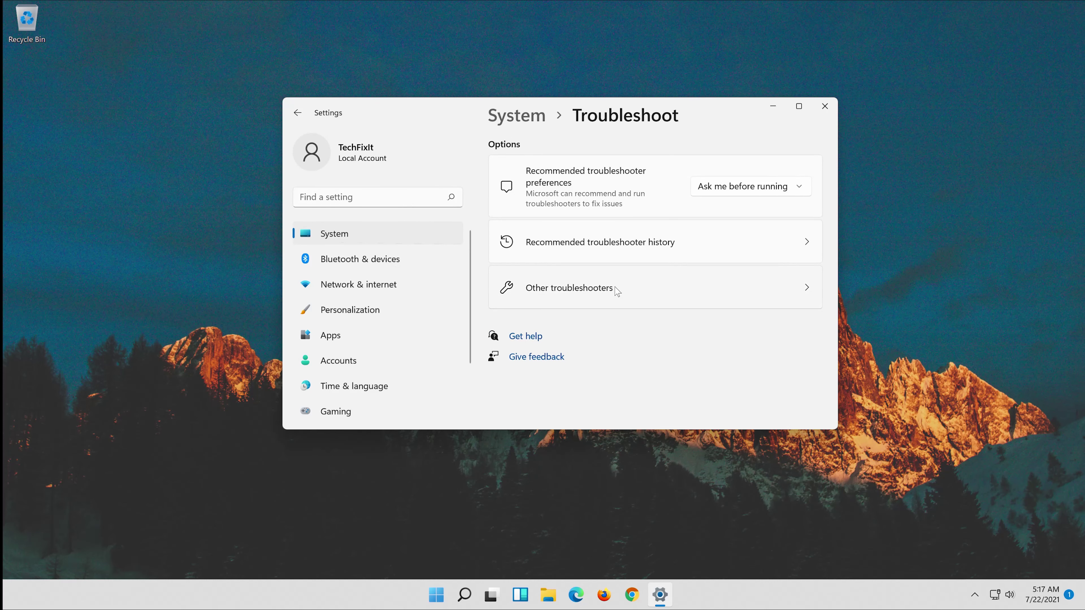
click(617, 291)
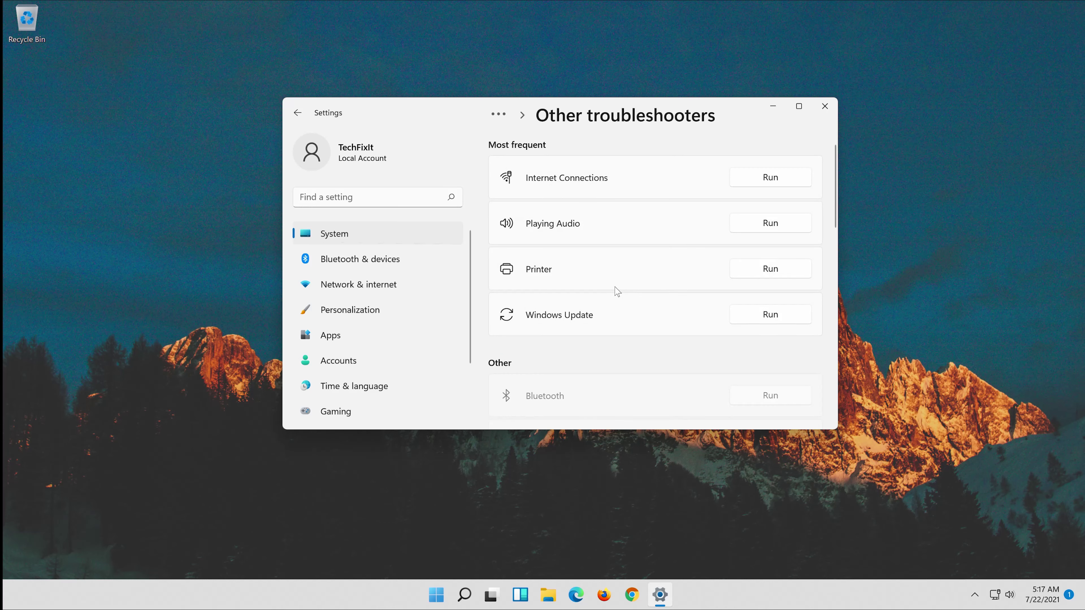
scroll(617, 291, down, 6)
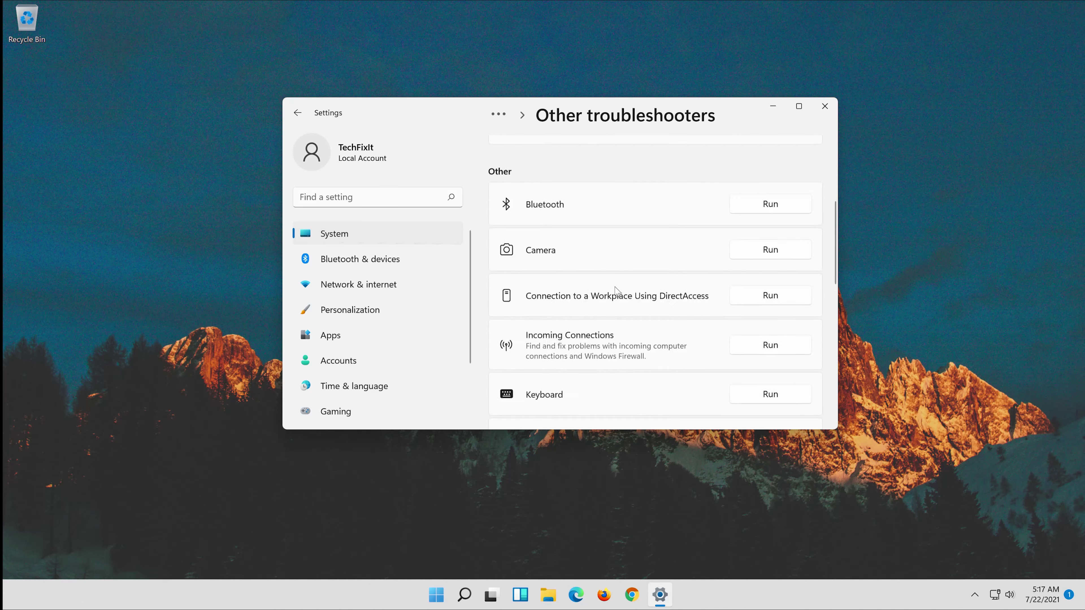
scroll(617, 291, down, 3)
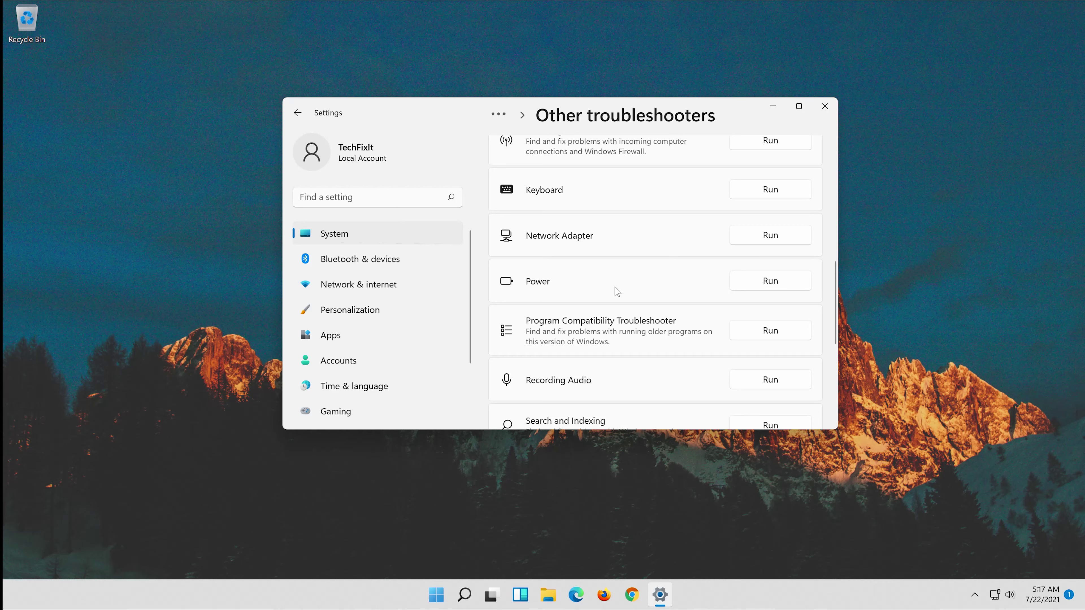
scroll(617, 291, down, 2)
scroll(617, 291, down, 3)
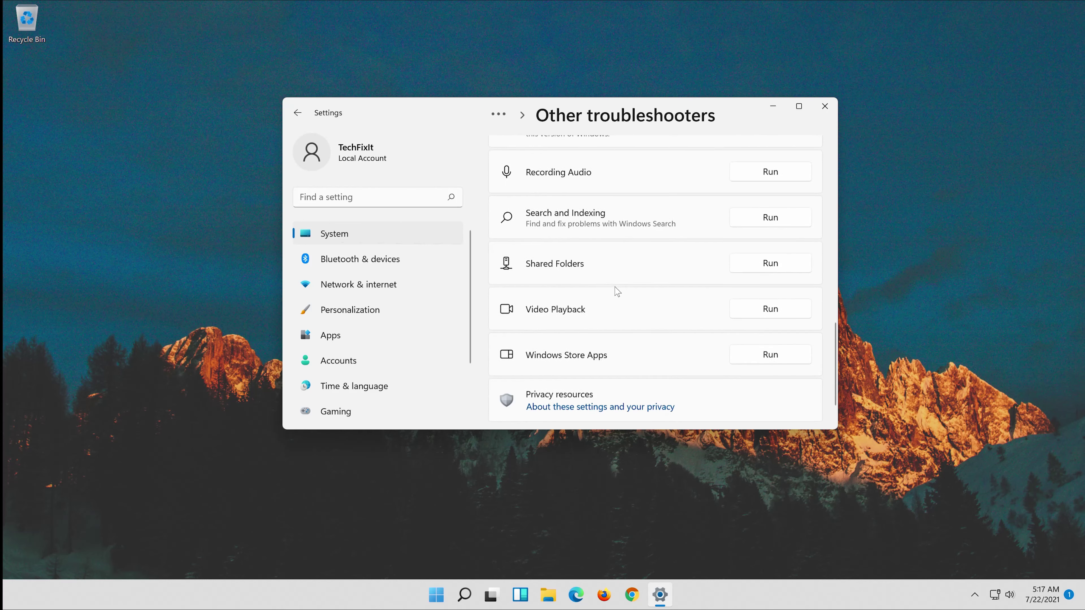
scroll(617, 291, down, 1)
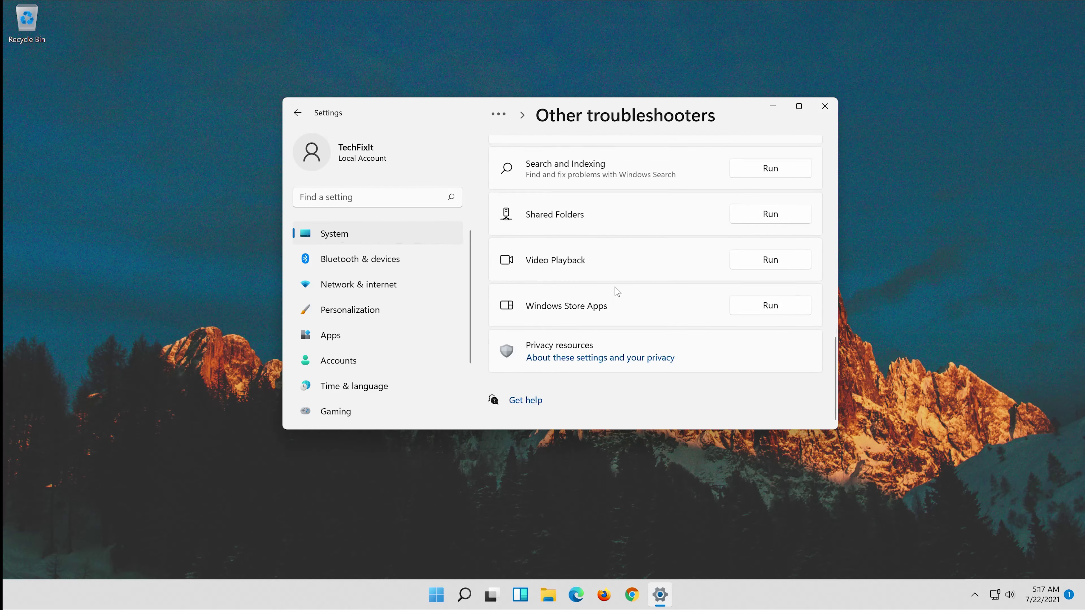
Run the Windows Store Apps troubleshooter.
click(775, 306)
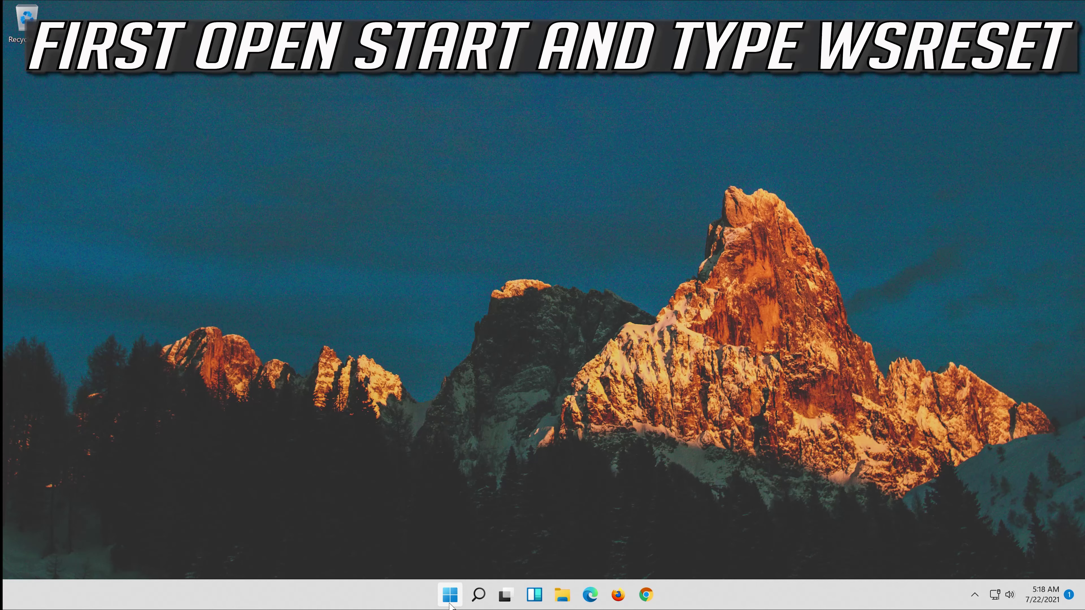
Search the Start menu for 'wsreset' and run the wsreset command.
click(450, 603)
text(w)
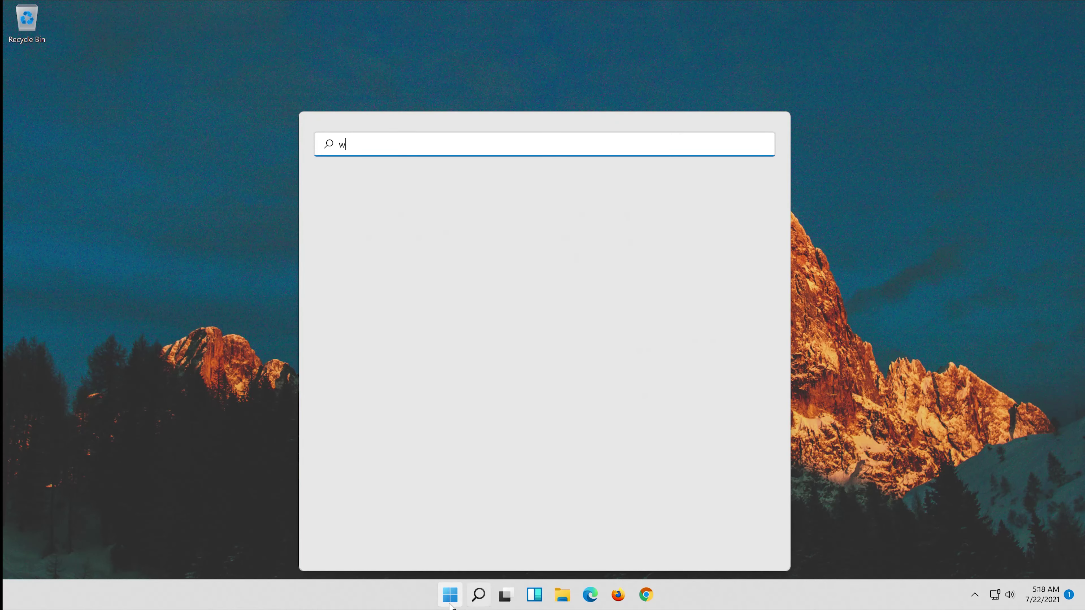
text(sreset)
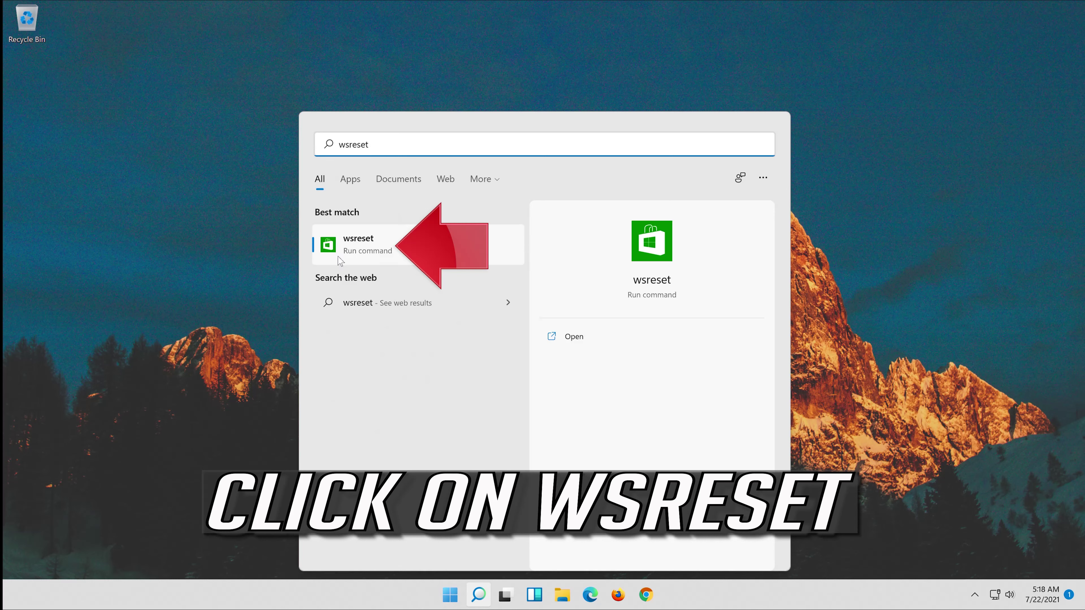
click(378, 248)
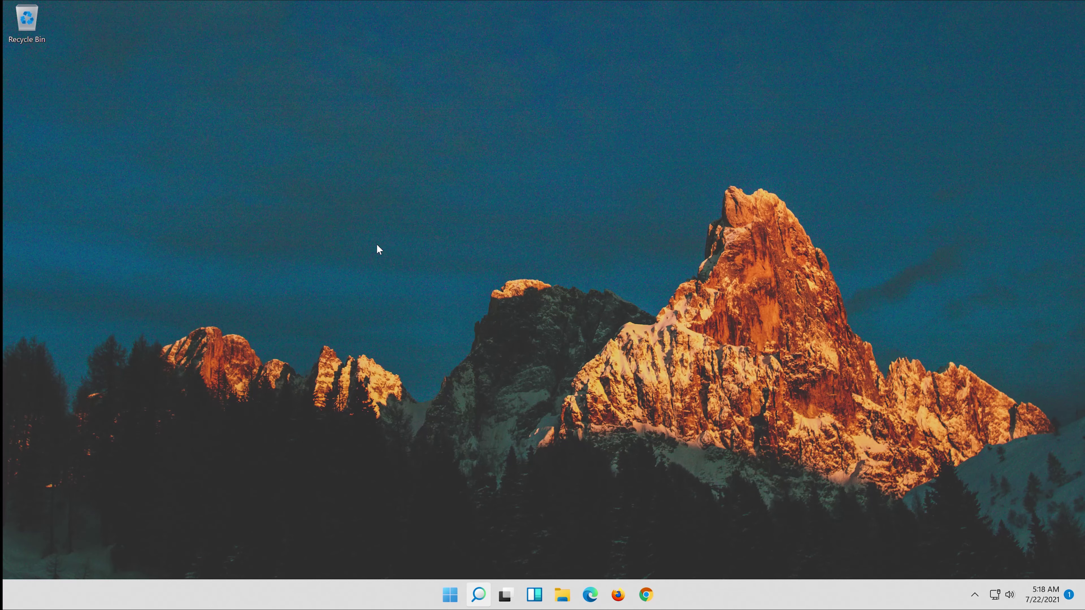